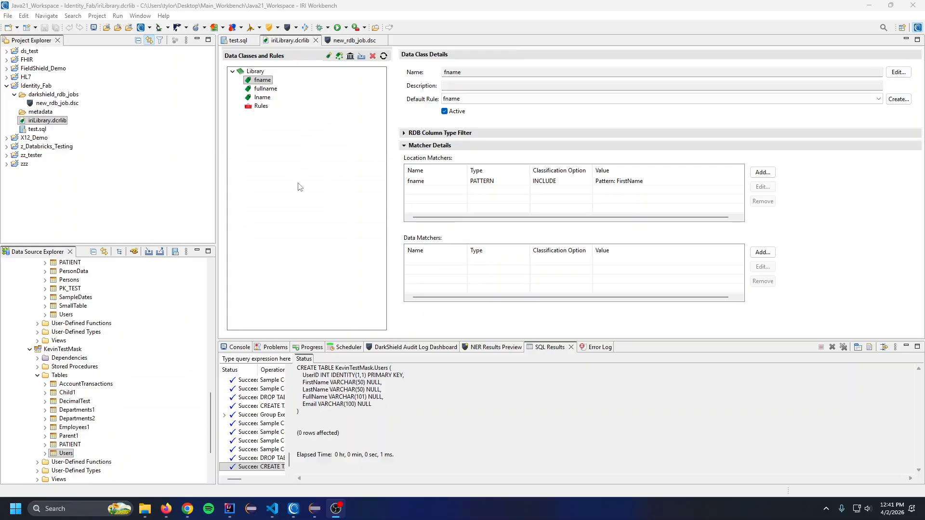
Sample the contents of the Users table in the KevinTest schema
scroll(120, 377, "up", 10)
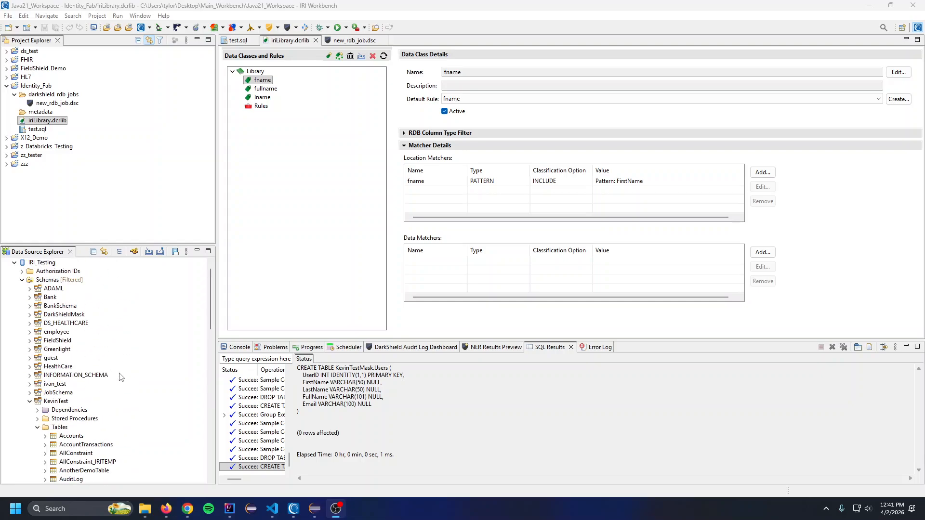
scroll(120, 377, "down", 3)
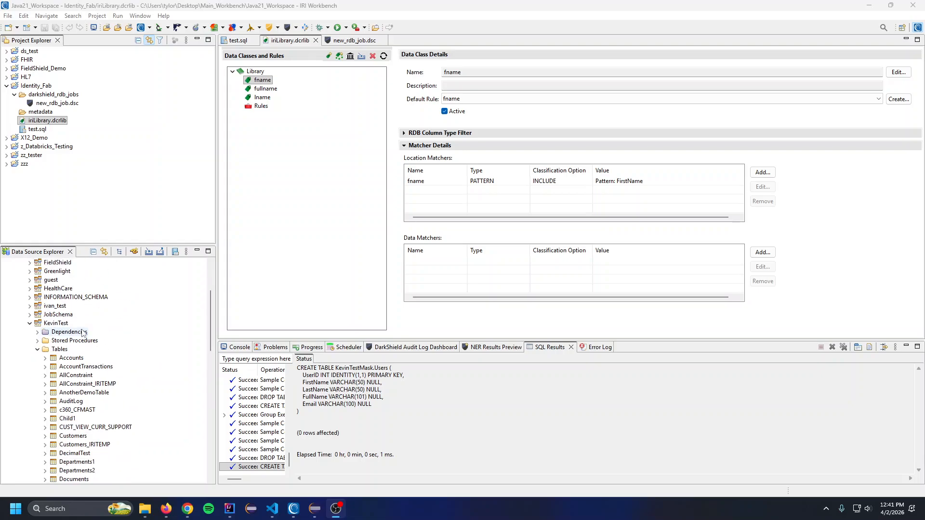
scroll(53, 376, "down", 9)
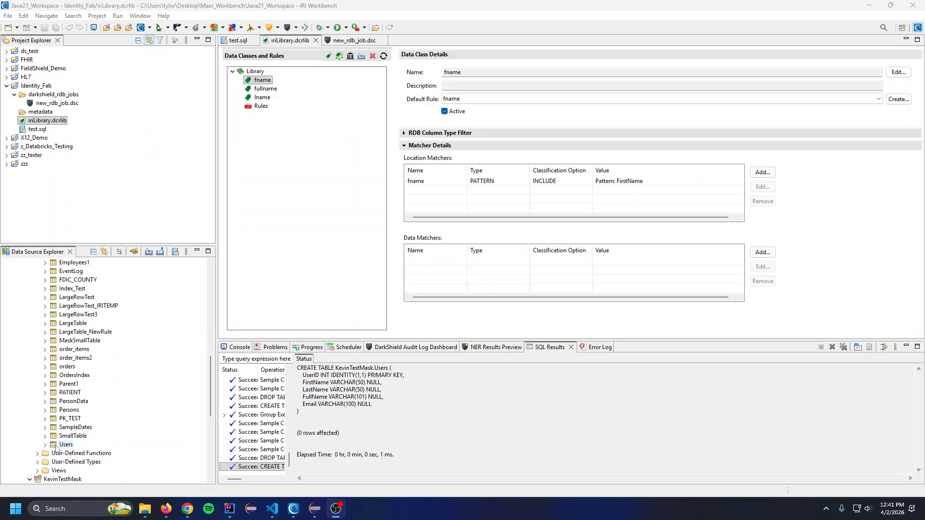
right_click(59, 445)
mouse_move(109, 378)
left_click(206, 408)
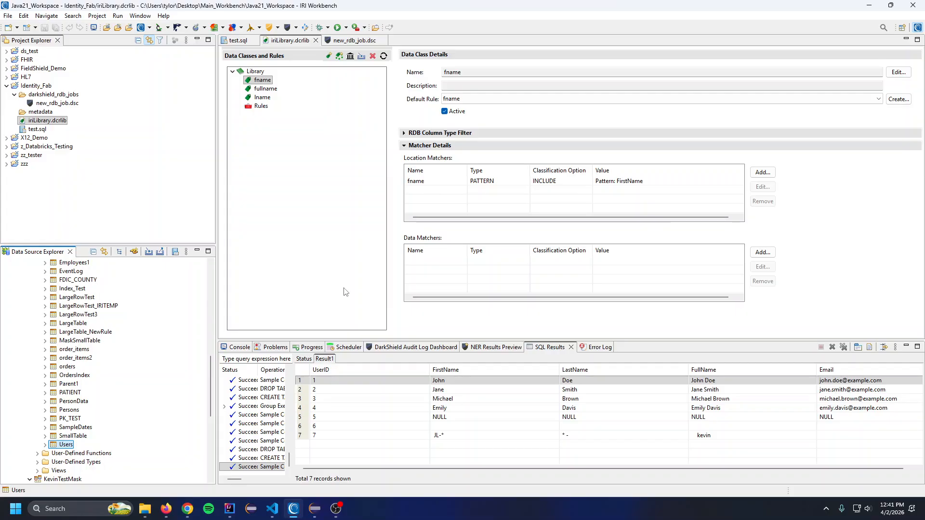
Sample the contents of the Users table in the KevinTestMask schema
scroll(99, 391, "down", 6)
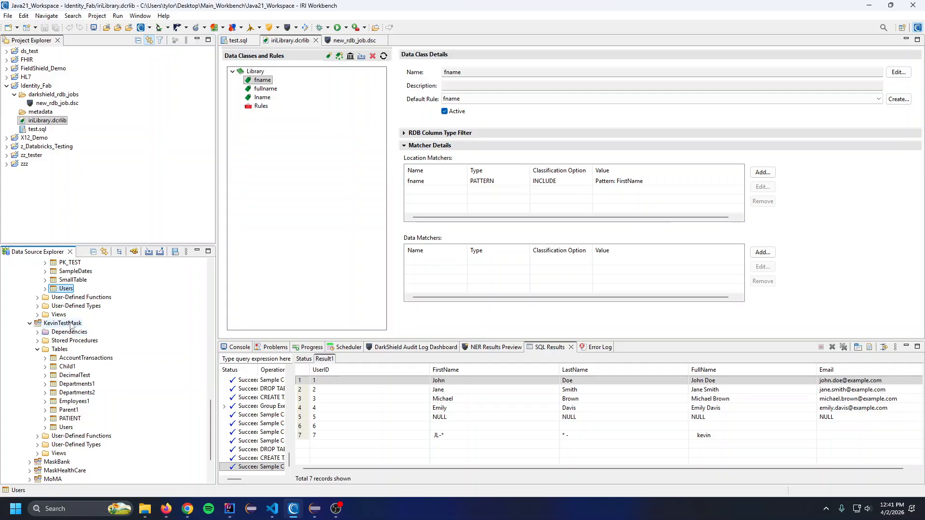
left_click(66, 427)
right_click(65, 427)
mouse_move(125, 358)
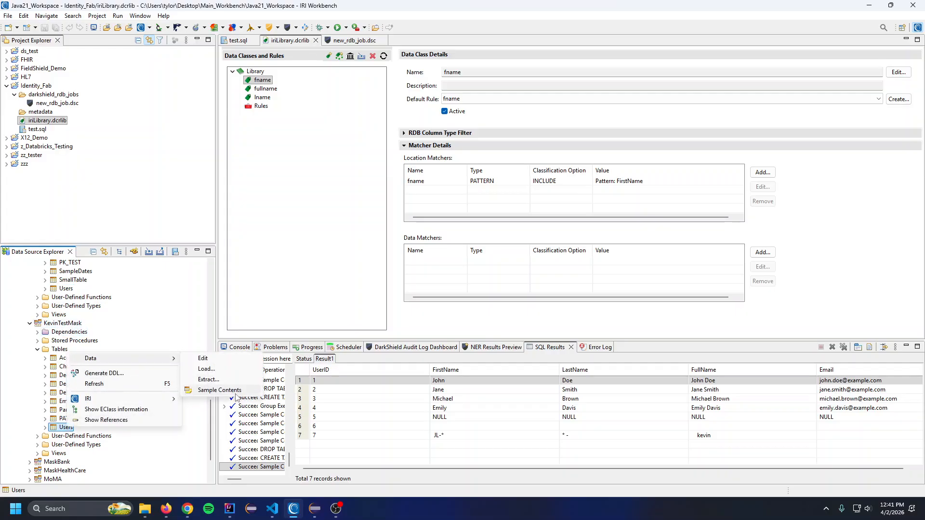
left_click(235, 390)
Sample the source Users table in KevinTest again to bring its rows back into the SQL results
scroll(88, 361, "up", 2)
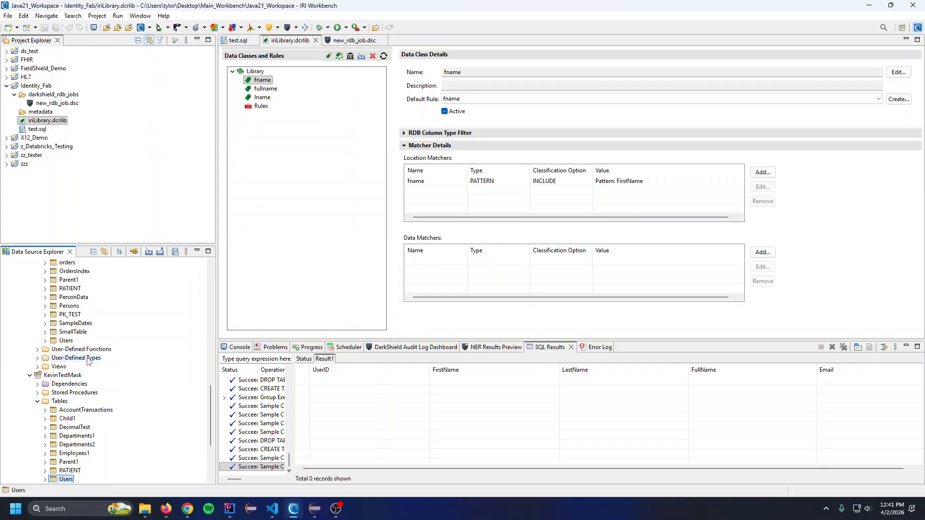
left_click(66, 340)
right_click(66, 340)
mouse_move(125, 343)
left_click(235, 375)
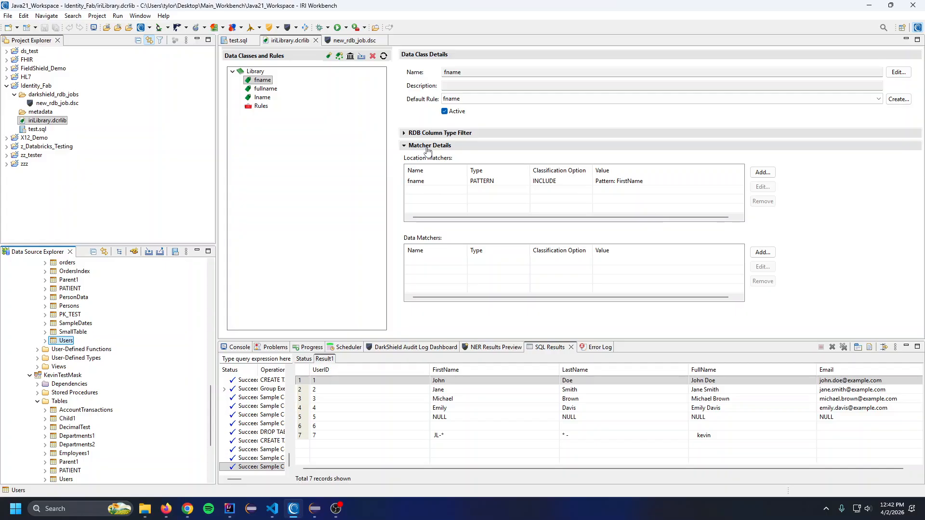
Open the library's rules and start a new Identity Fabrication rule with the default name DataIdentityRule
left_click(261, 82)
left_click(261, 106)
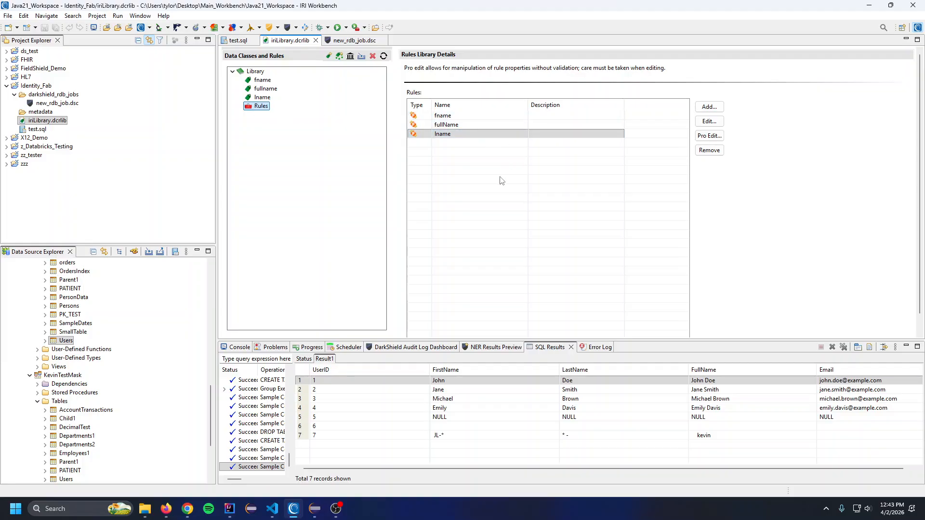
left_click(704, 107)
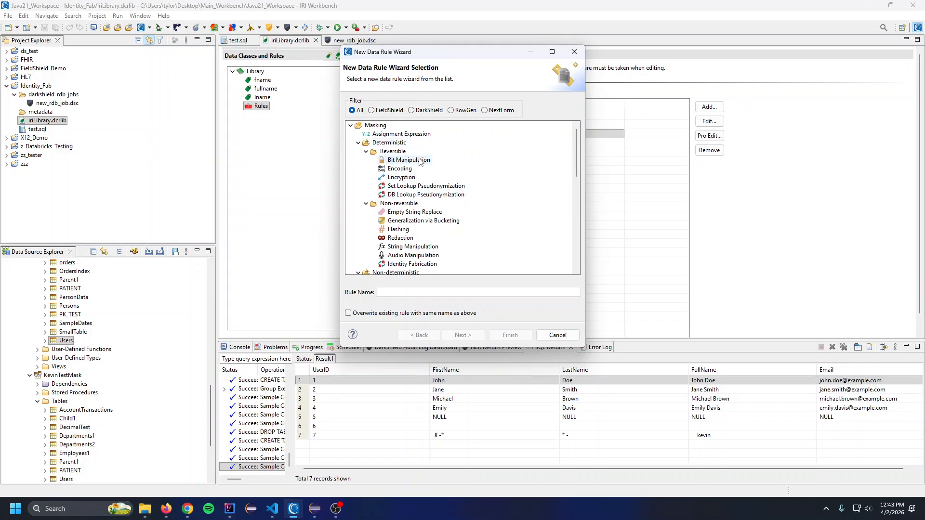
left_click(434, 264)
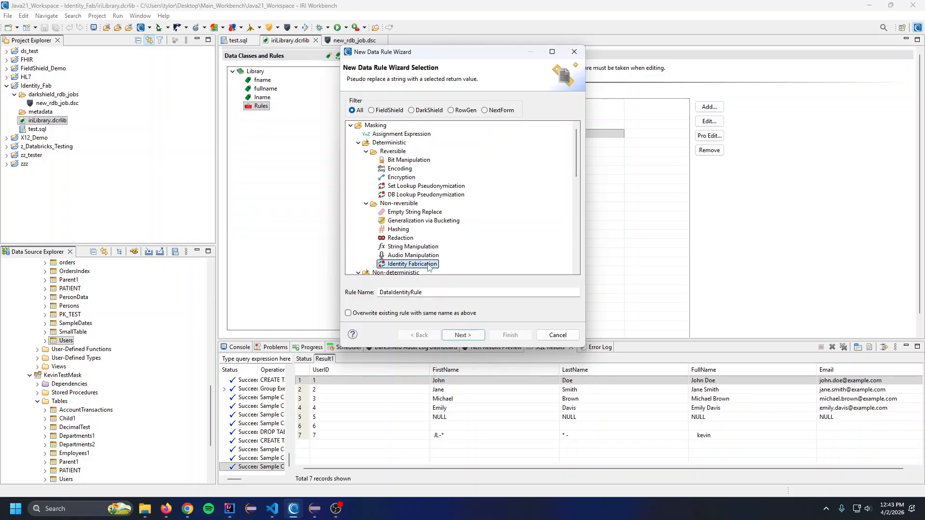
left_click(470, 339)
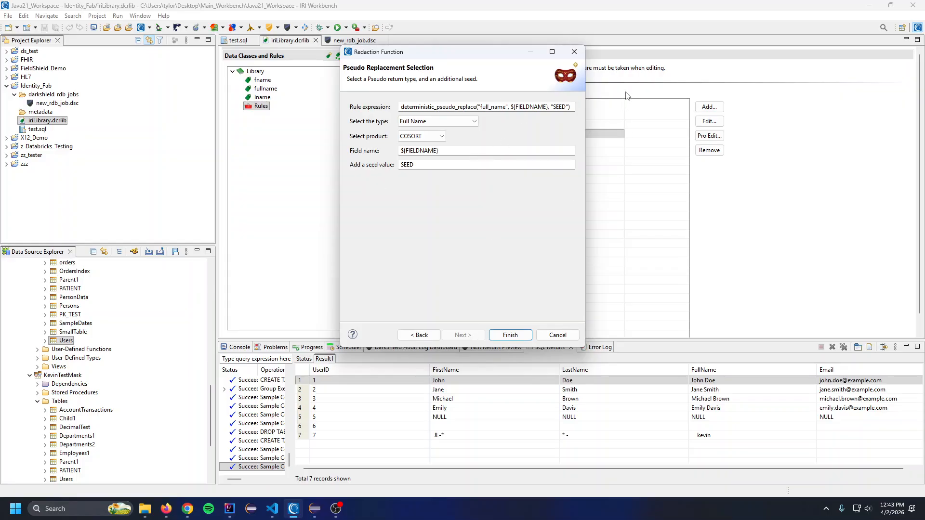
Try First Name and Realistic Email Address as the pseudo replacement type, settling on Last Name
left_click(474, 123)
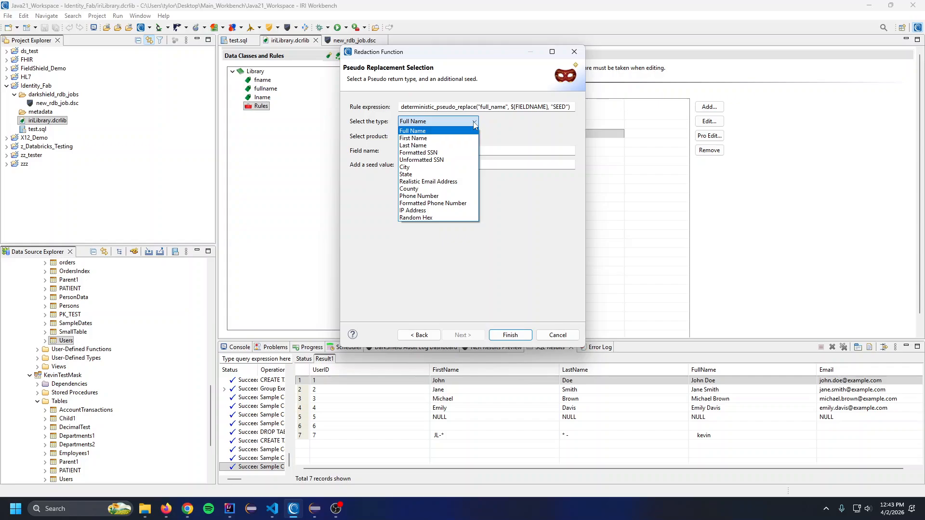
left_click(457, 139)
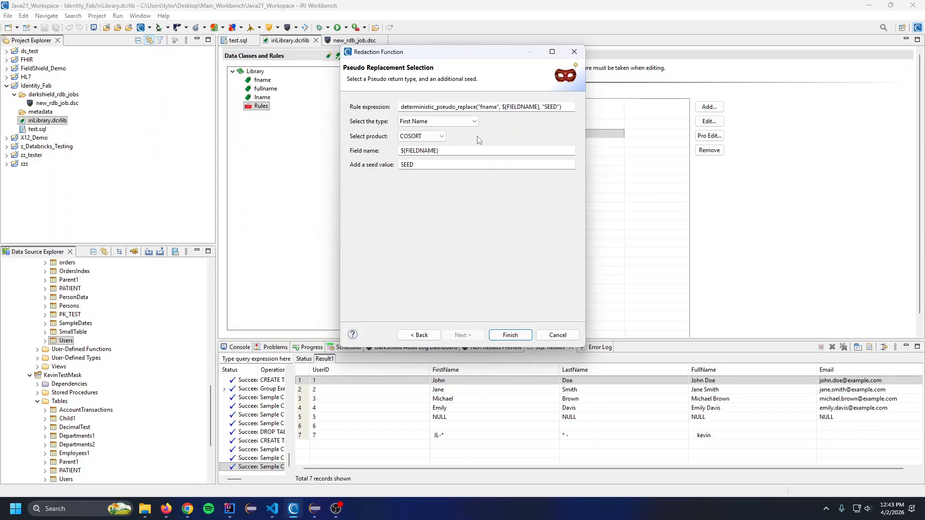
left_click(471, 124)
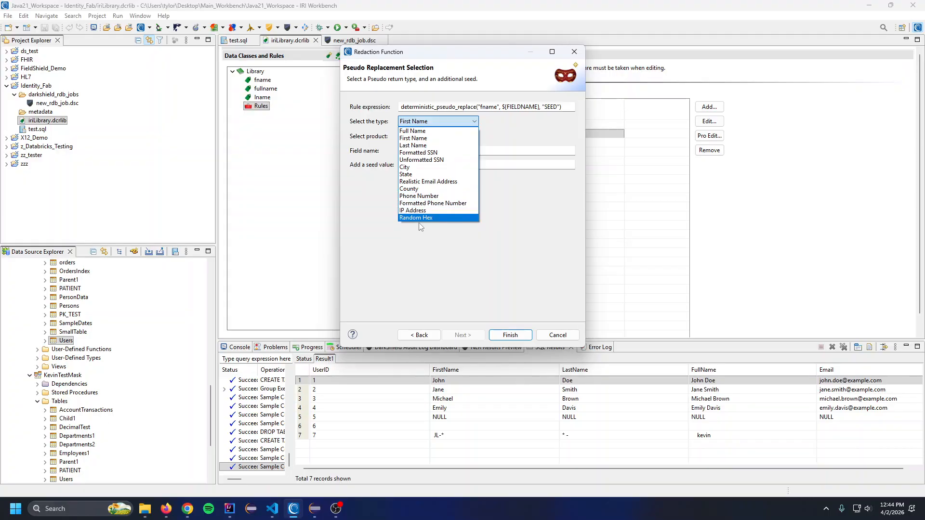
left_click(440, 182)
left_click(457, 122)
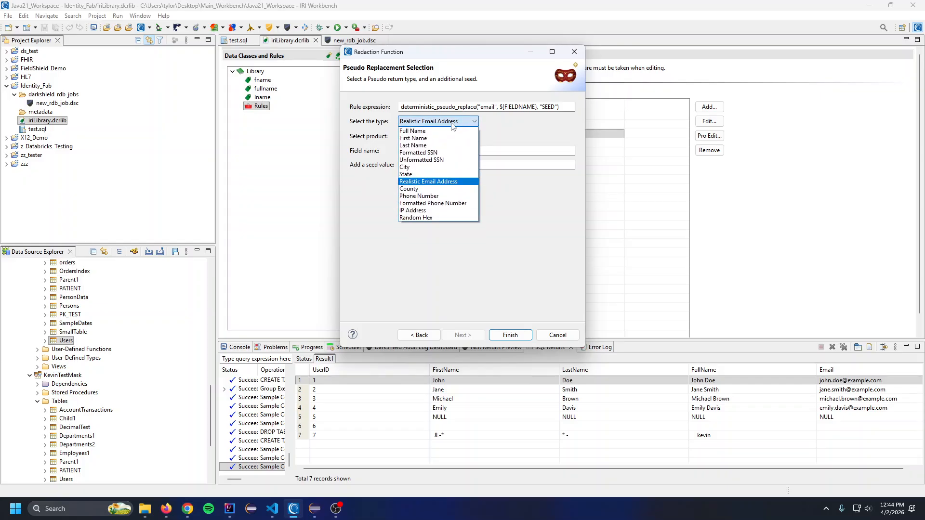
left_click(440, 146)
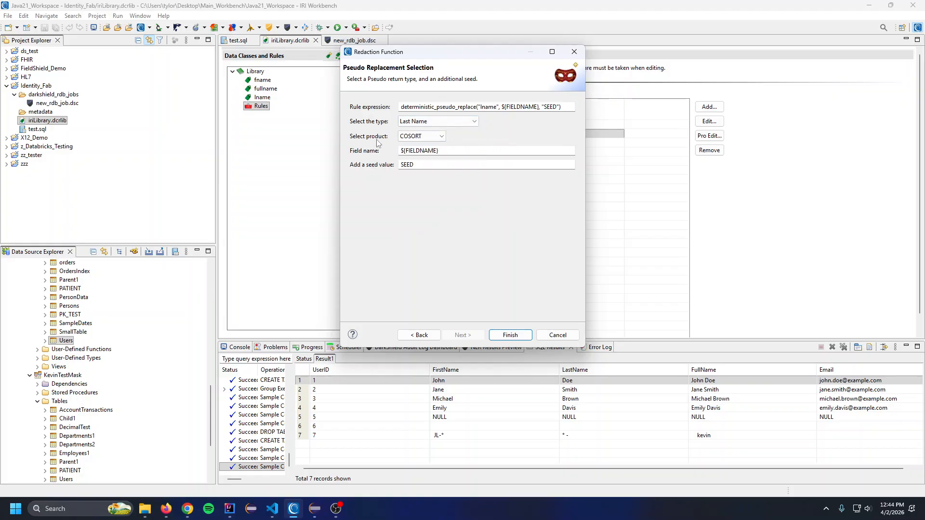
Set the rule's product to DARK SHIELD and its field name to UserID
left_click(436, 137)
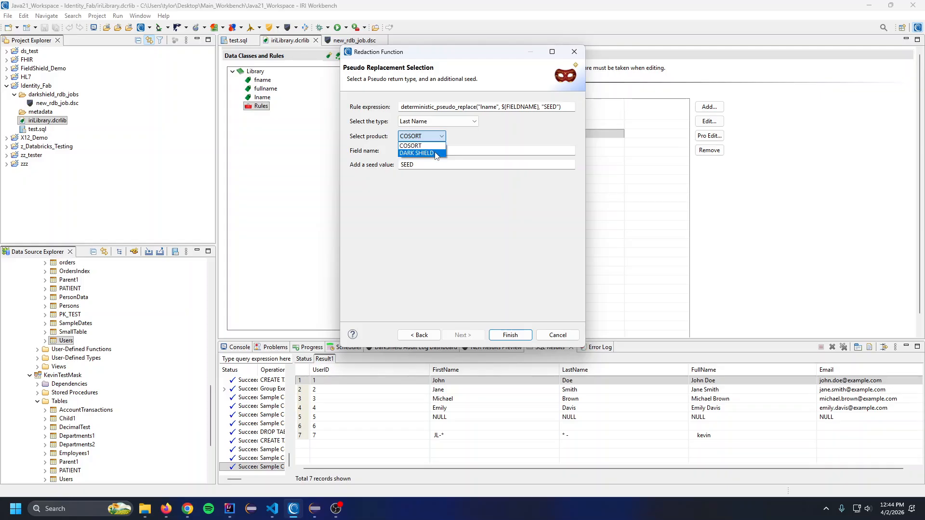
left_click(435, 154)
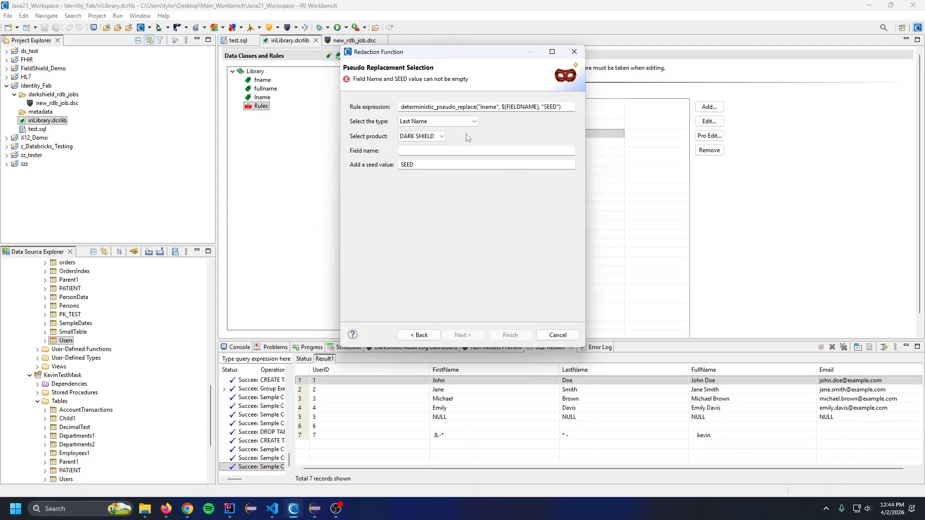
left_click(402, 152)
type("User")
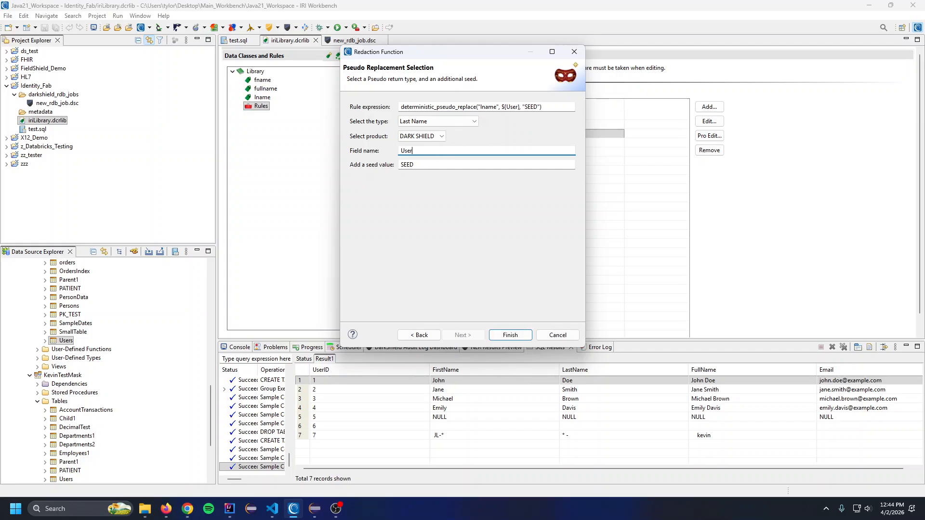
type("ID")
double_click(393, 151)
left_click(442, 154)
Highlight the rule's seed value, leave it as SEED, and discard the new rule
left_click(430, 165)
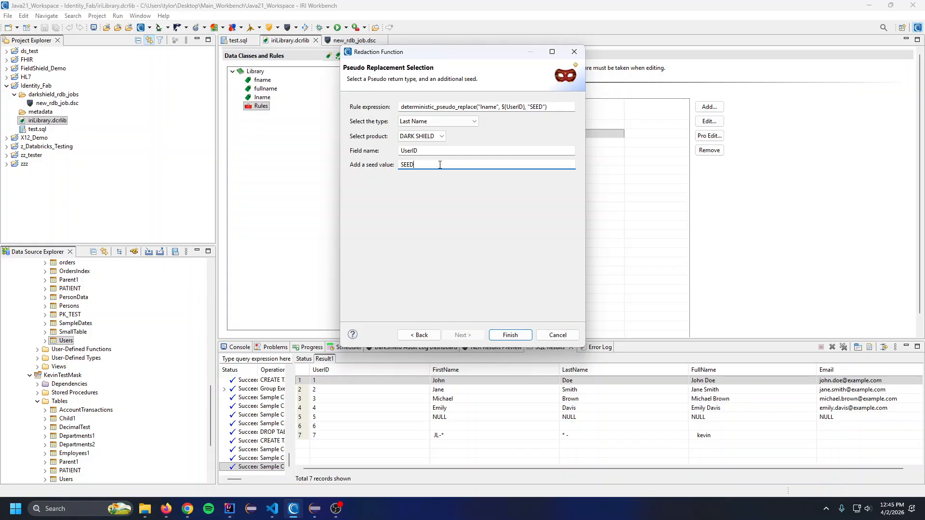
double_click(440, 164)
left_click(439, 164)
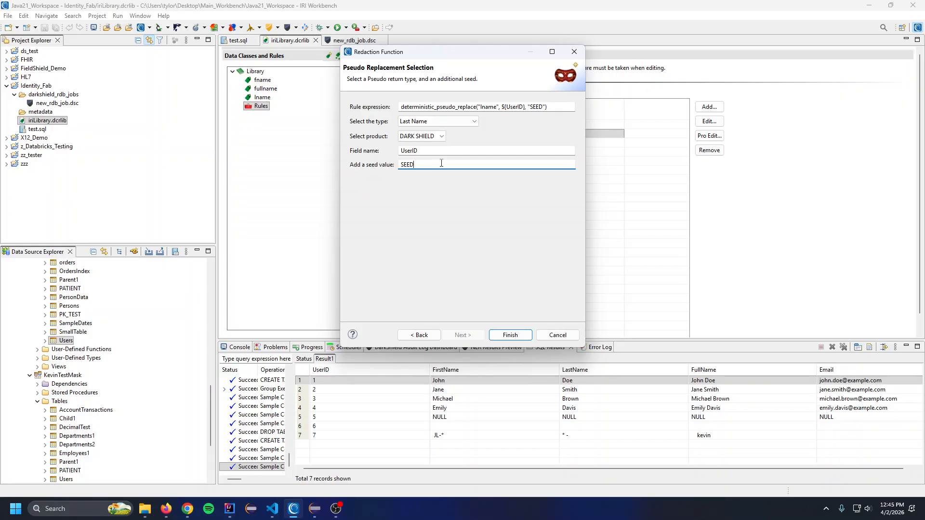
double_click(407, 165)
left_click(425, 166)
left_click_drag(424, 165, 345, 166)
left_click(422, 164)
left_click(558, 336)
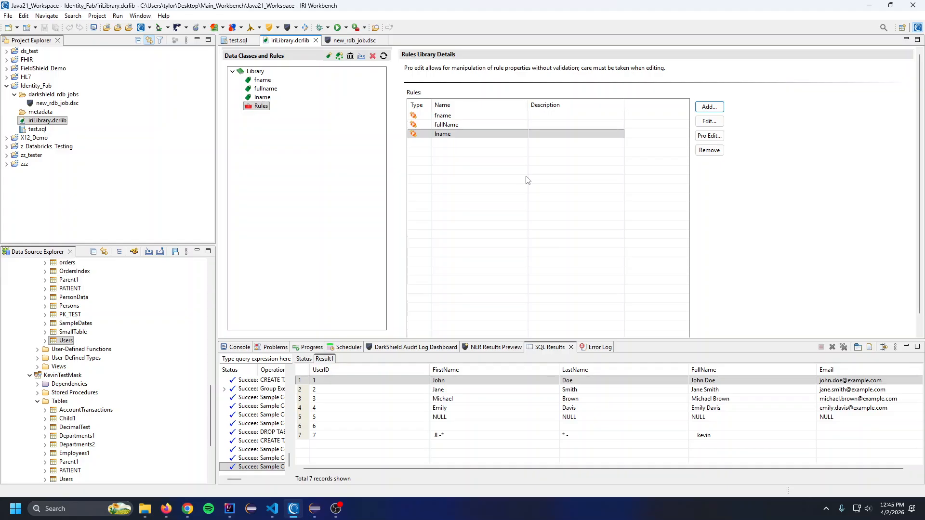
Examine the full expression of the fname rule in Pro Edit and close it without changes
left_click(486, 116)
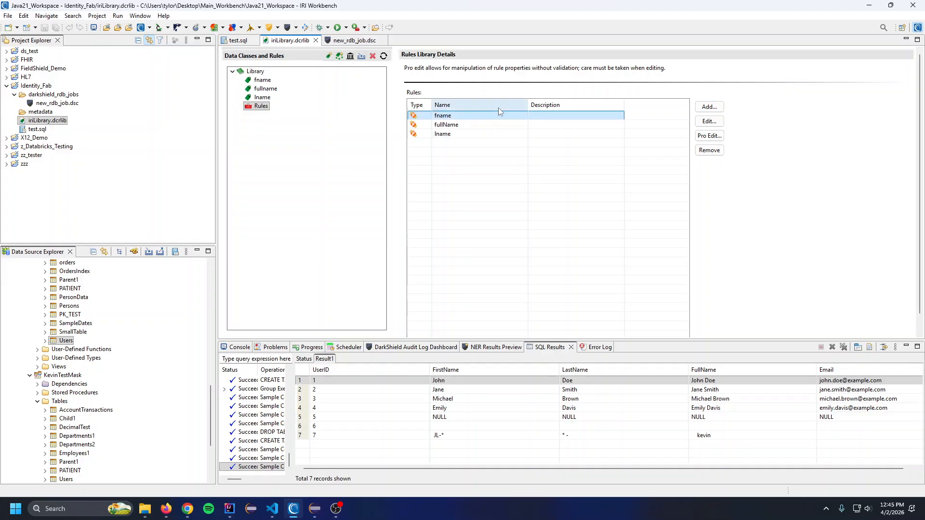
left_click(714, 136)
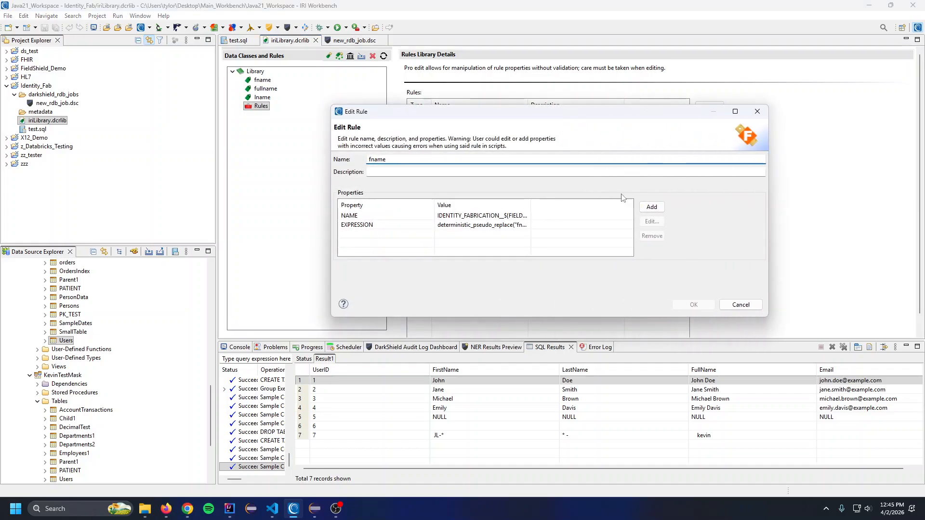
left_click_drag(531, 206, 610, 205)
left_click(559, 225)
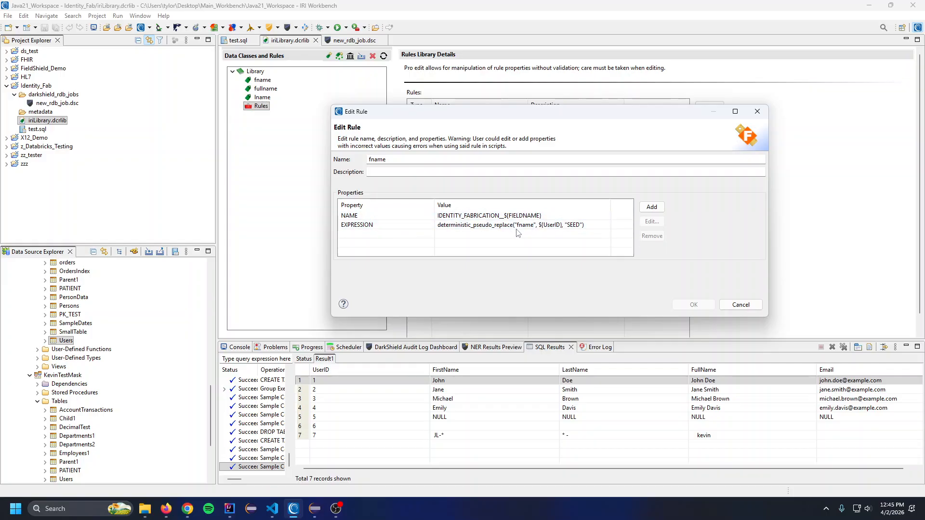
left_click(741, 305)
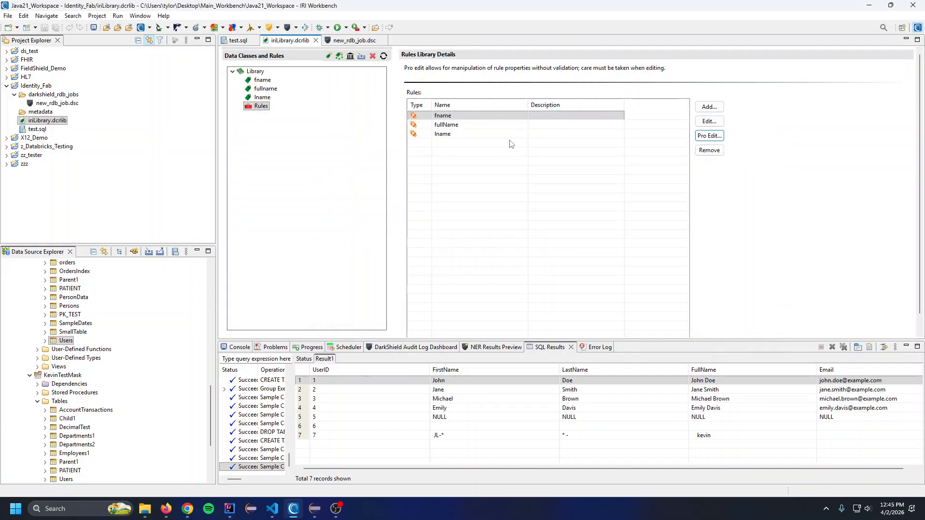
Examine the full expression of the fullName rule in Pro Edit and close it without changes
left_click(498, 126)
left_click(711, 135)
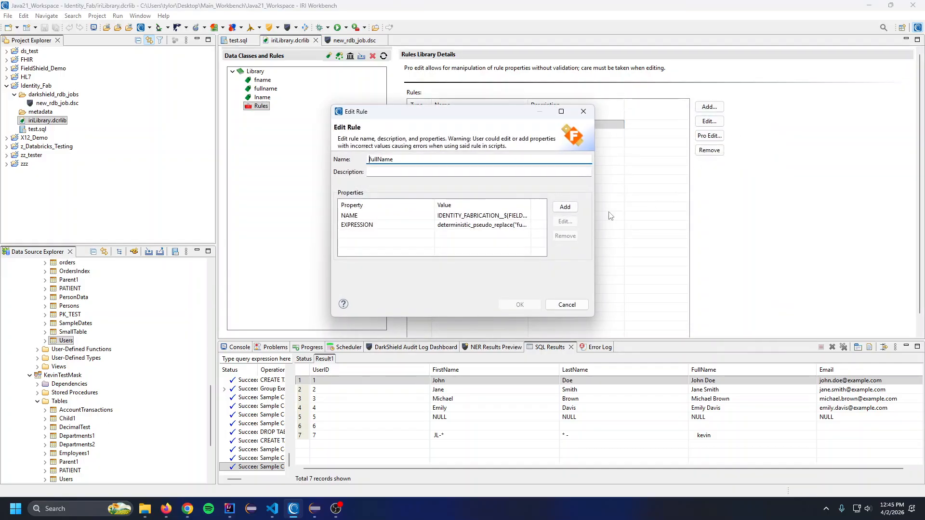
left_click_drag(593, 210, 793, 210)
left_click_drag(531, 204, 615, 201)
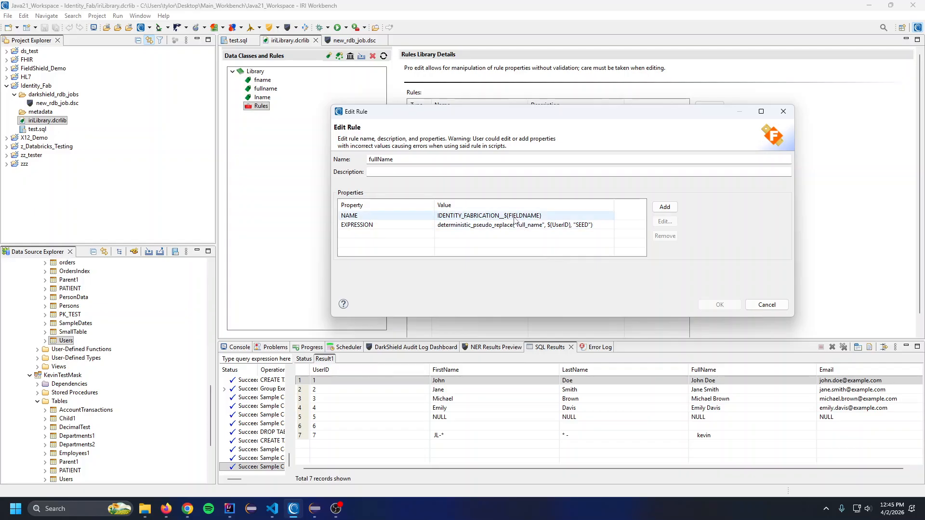
left_click(766, 304)
Examine the full expression of the lname rule in Pro Edit and close it without changes
left_click(514, 134)
left_click(709, 135)
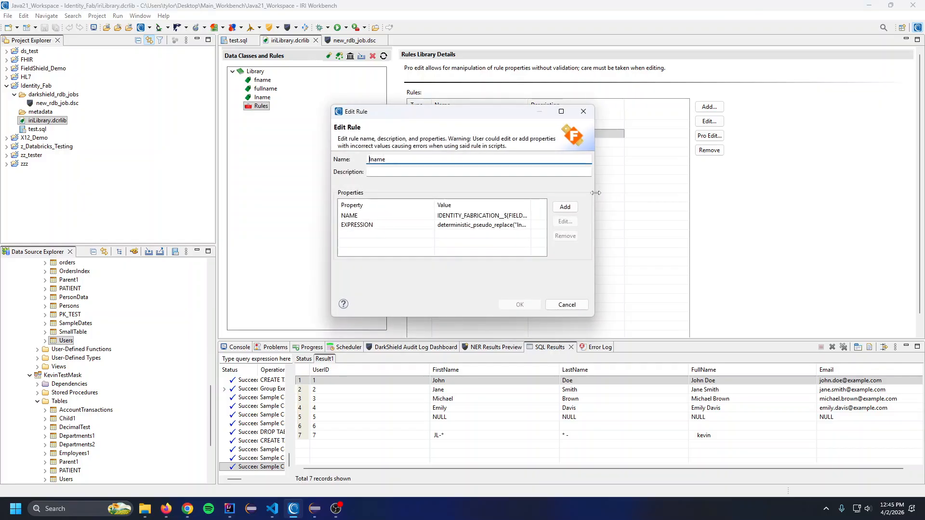
left_click_drag(738, 191, 762, 191)
left_click_drag(531, 204, 607, 206)
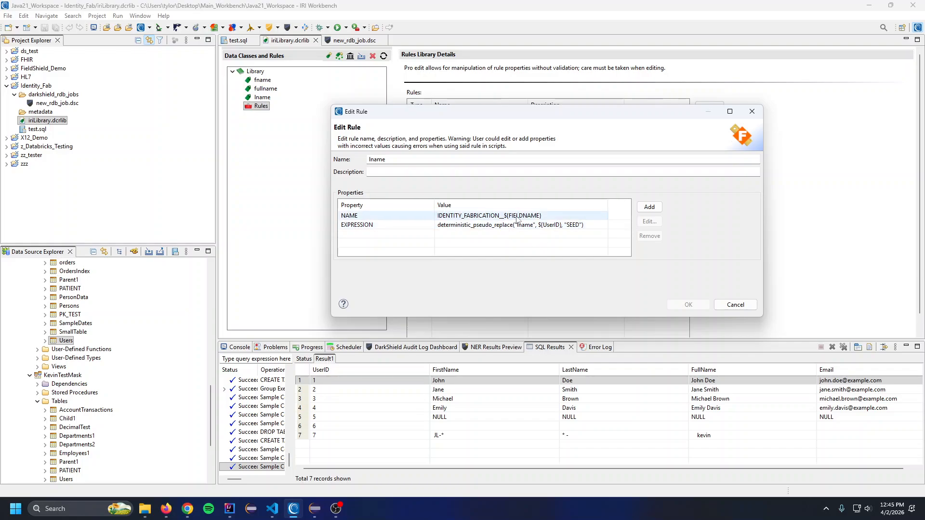
left_click(739, 305)
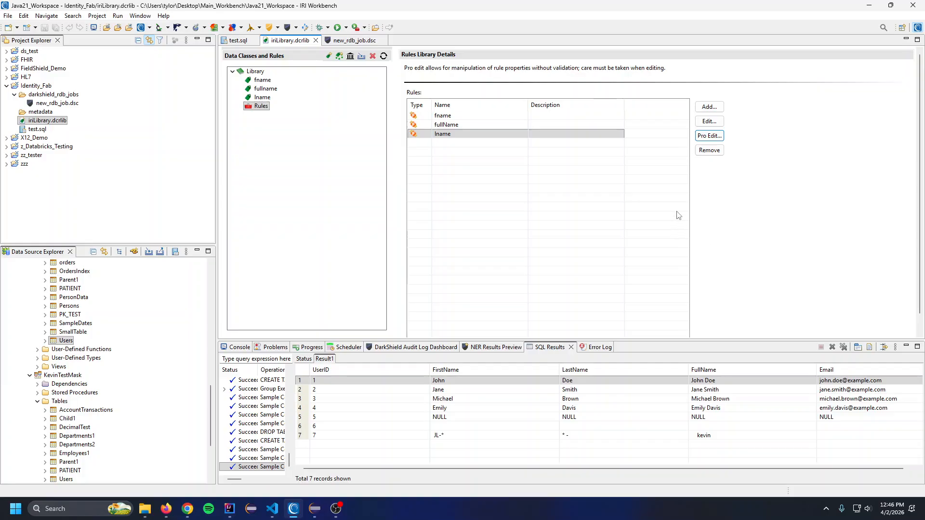
Review the fname, fullname and lname data classes with their default rules, and switch to the new_rdb_job.dsc job
left_click(365, 134)
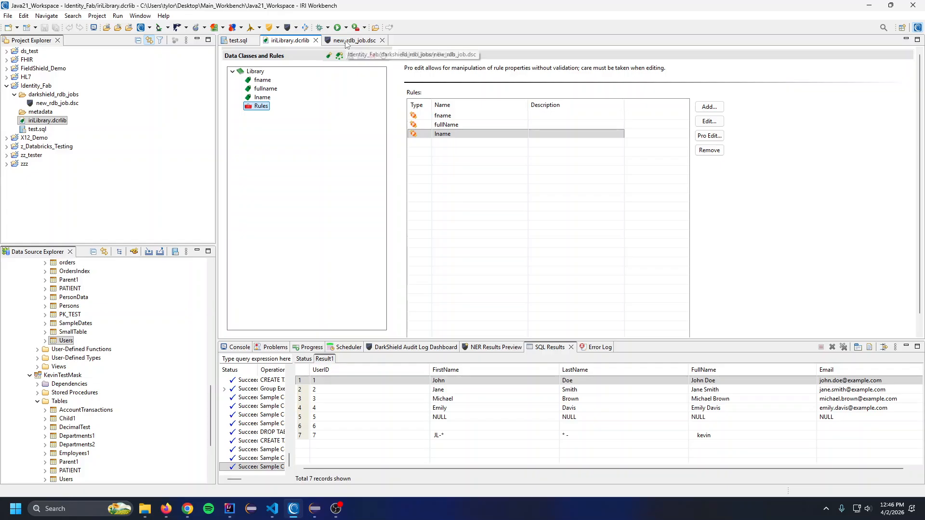
left_click(270, 81)
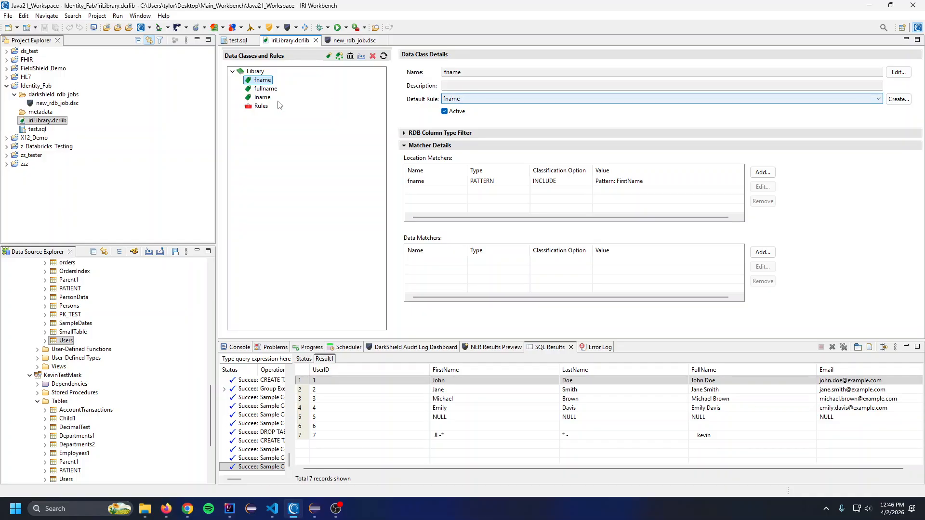
left_click(276, 89)
left_click(274, 98)
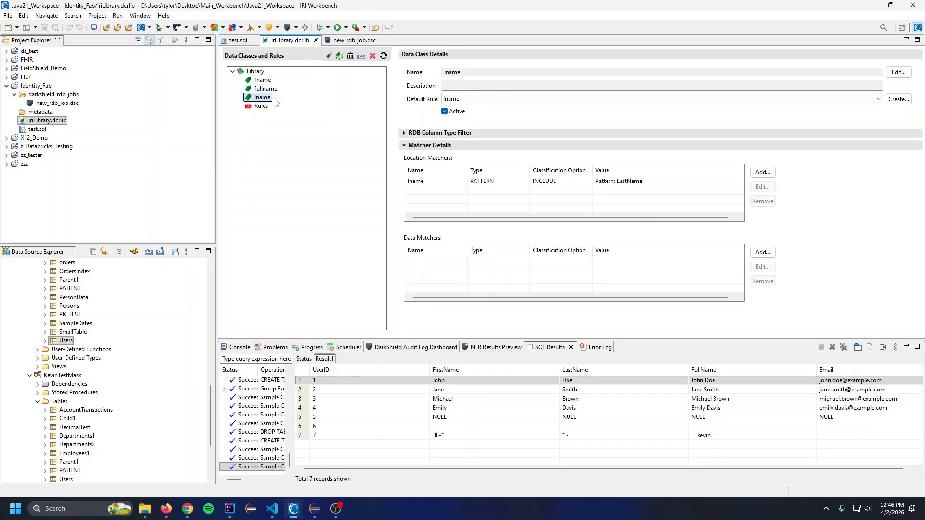
left_click(357, 41)
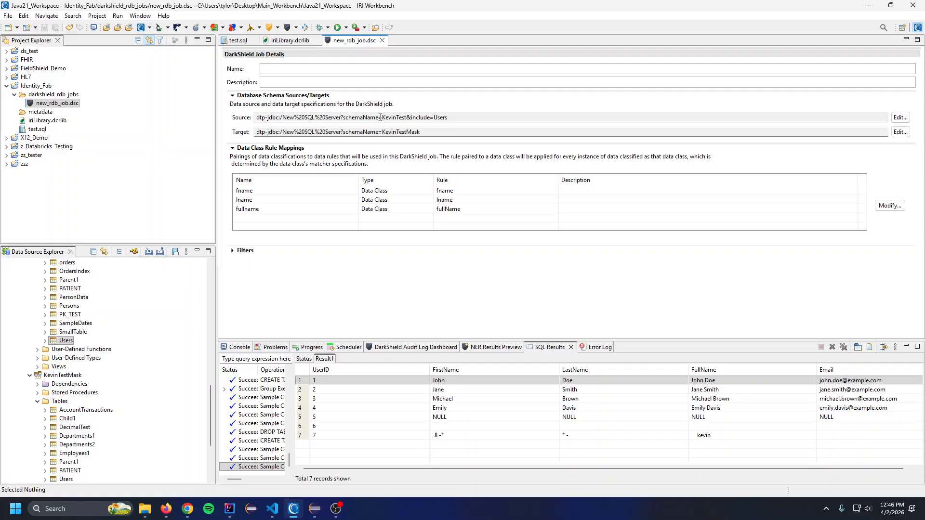
Review the job's source and target schema settings and locate the matching Users tables in KevinTest and KevinTestMask
left_click_drag(380, 117, 405, 117)
left_click(439, 117)
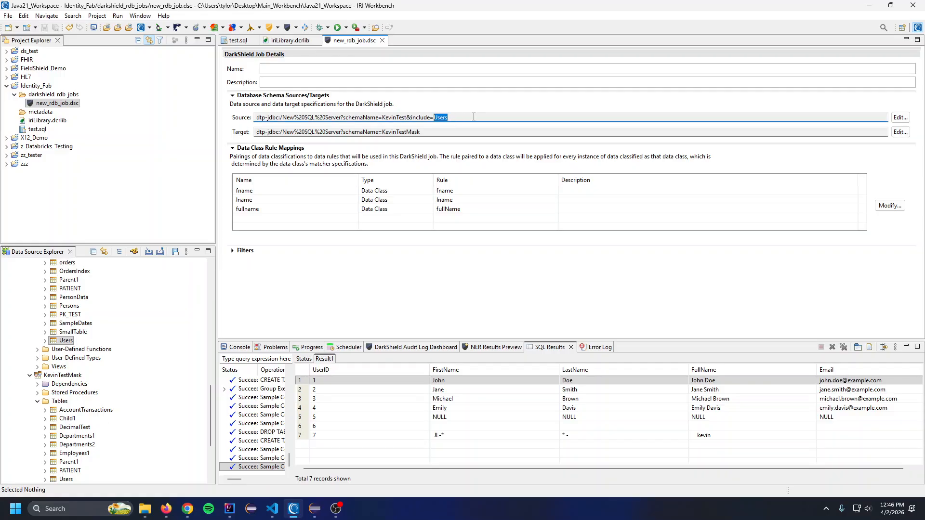
scroll(98, 348, "up", 1)
scroll(98, 347, "up", 2)
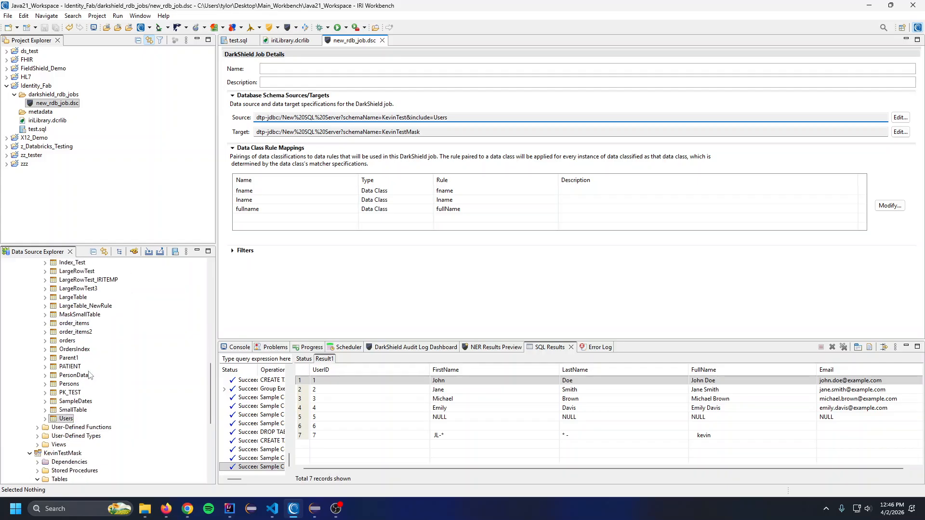
scroll(98, 348, "down", 2)
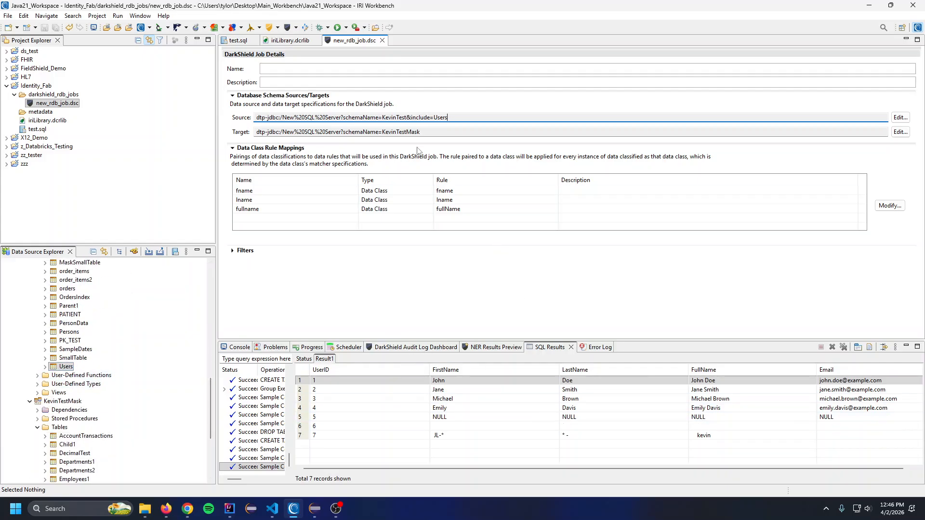
left_click_drag(440, 132, 383, 132)
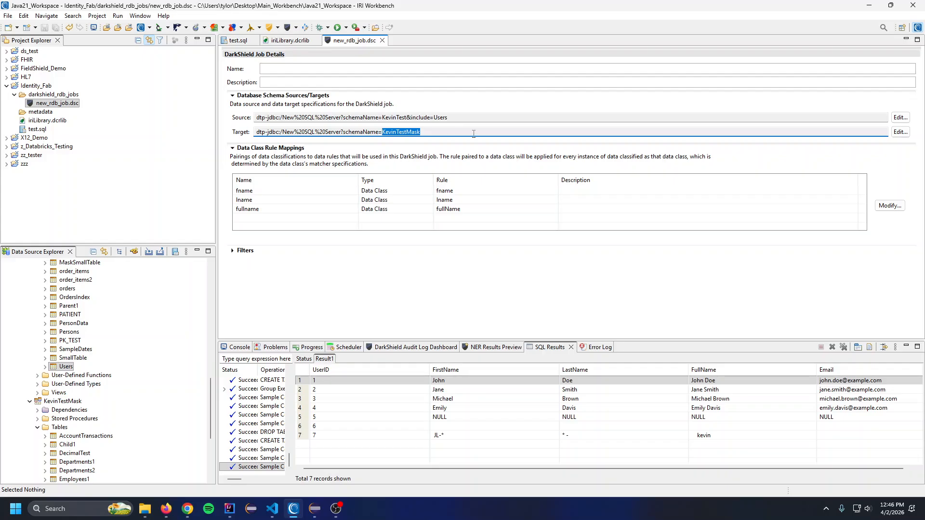
scroll(134, 363, "down", 4)
left_click(66, 400)
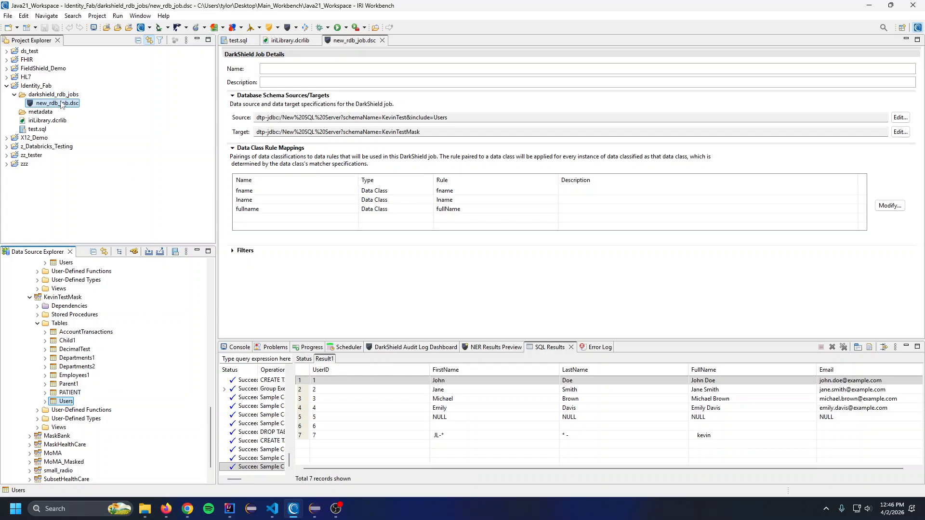
Run new_rdb_job.dsc as an IRI Search and Masking Job
right_click(60, 103)
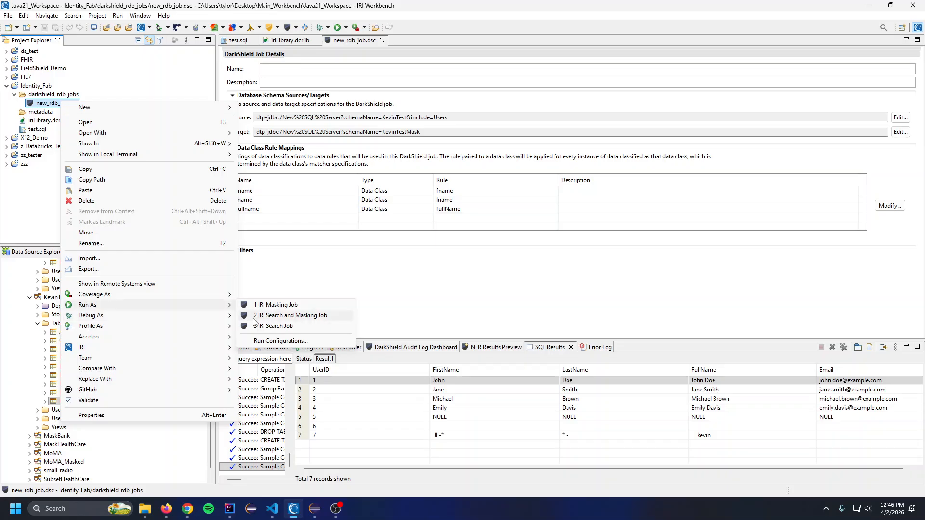
left_click(289, 316)
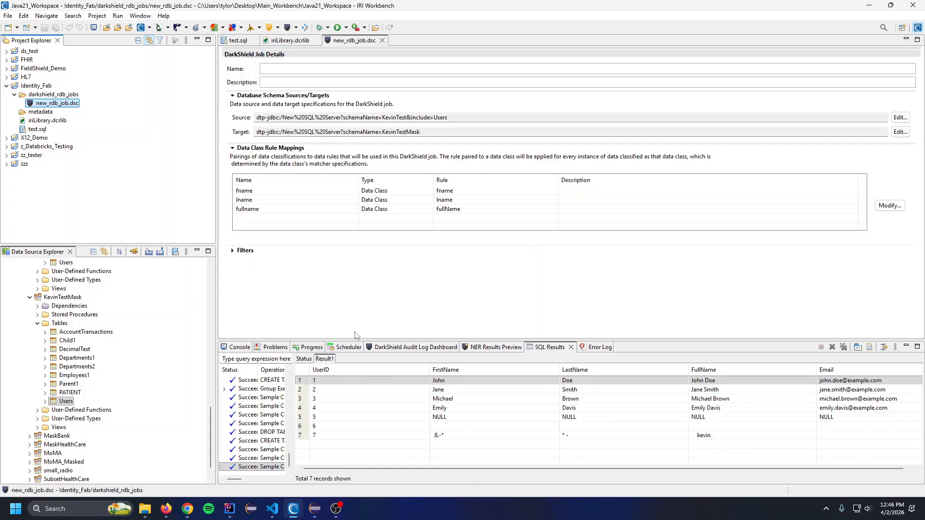
Open the KevinTest Users table in the data editor and widen its Email column to fit the full addresses
scroll(135, 344, "up", 2)
scroll(135, 343, "up", 2)
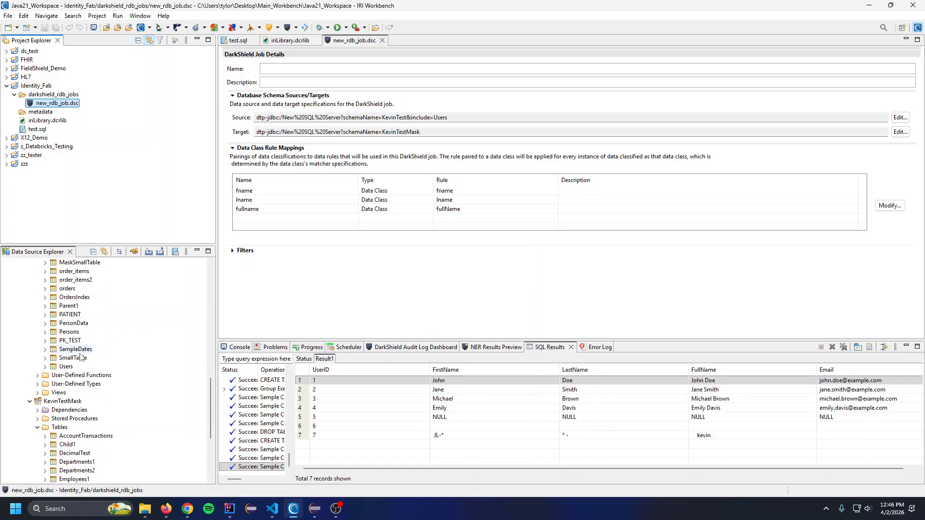
right_click(67, 367)
mouse_move(134, 378)
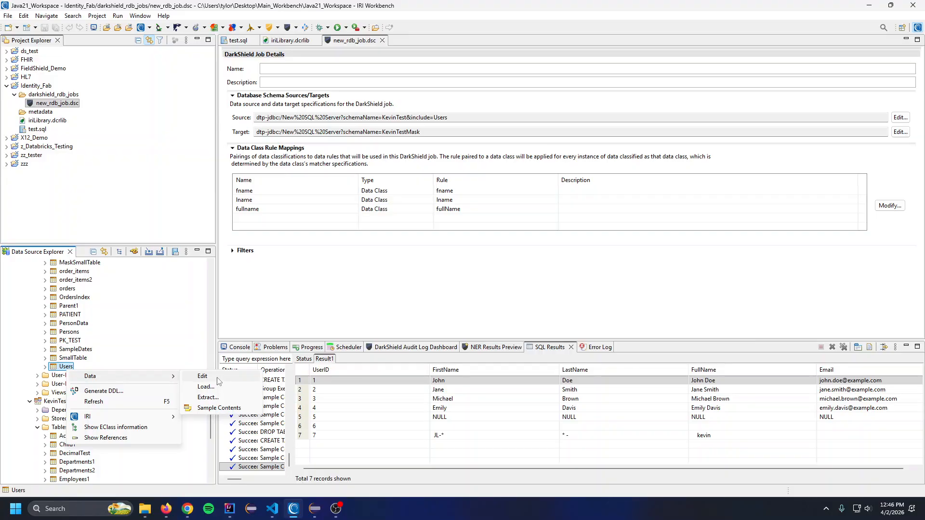
left_click(218, 379)
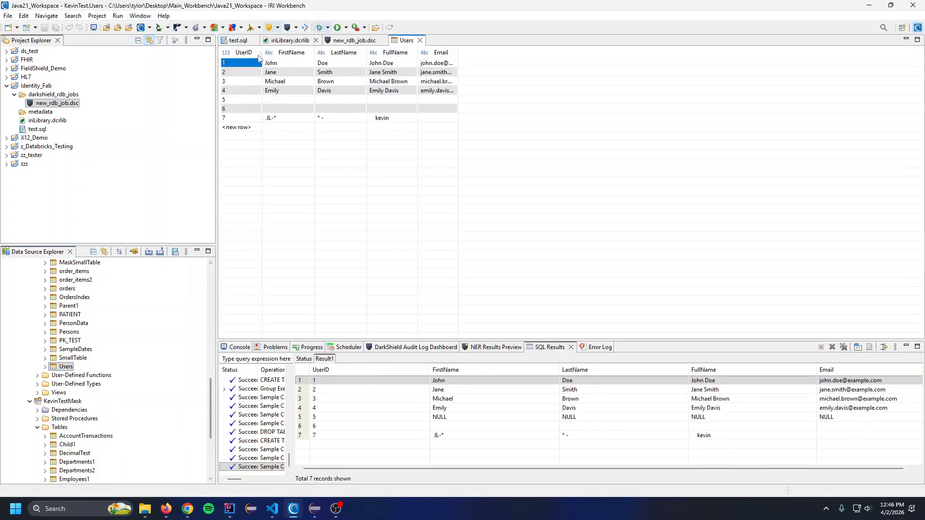
double_click(458, 52)
Sample the contents of the KevinTestMask Users table and compare its masked rows with the source table, resizing the results area as needed
scroll(134, 363, "down", 4)
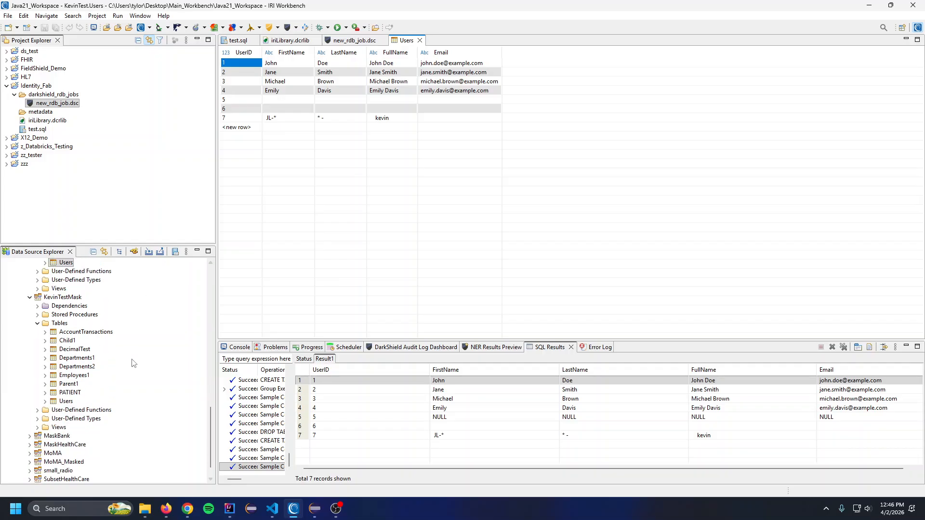
right_click(67, 402)
mouse_move(120, 404)
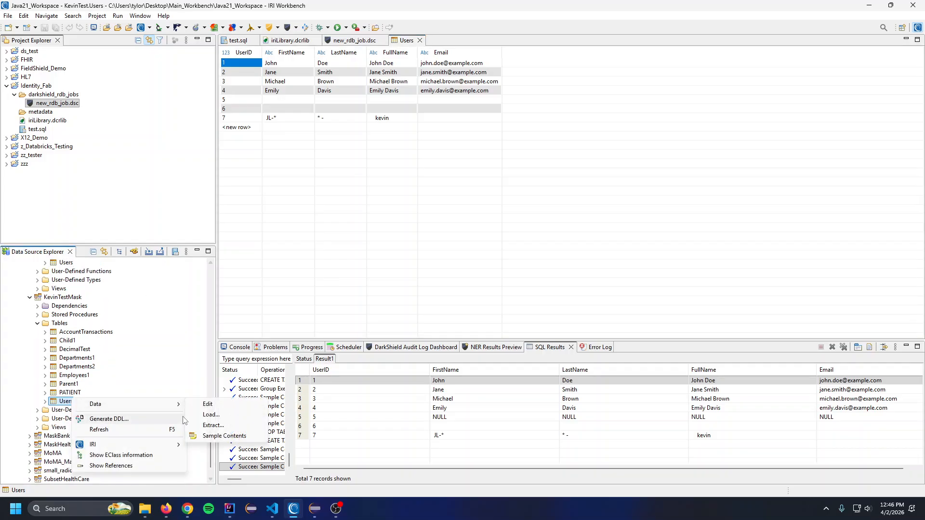
left_click(216, 435)
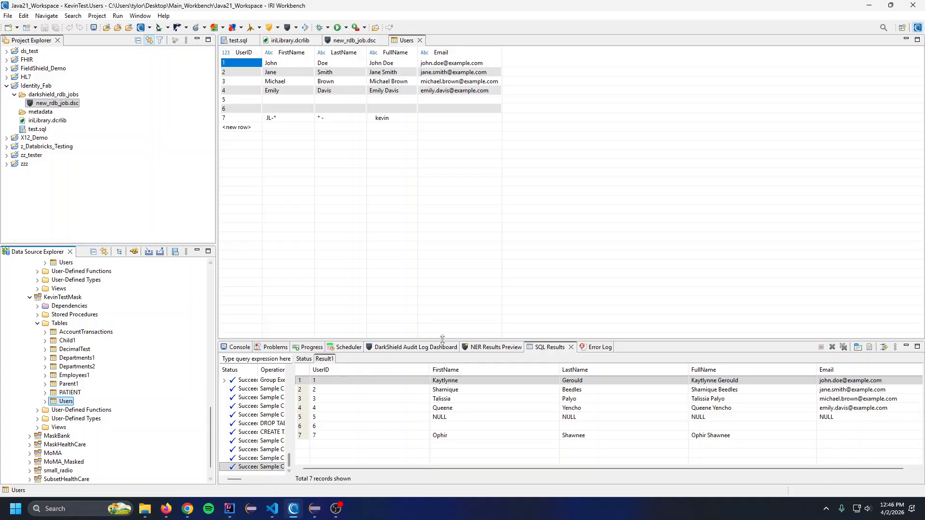
left_click_drag(443, 339, 454, 185)
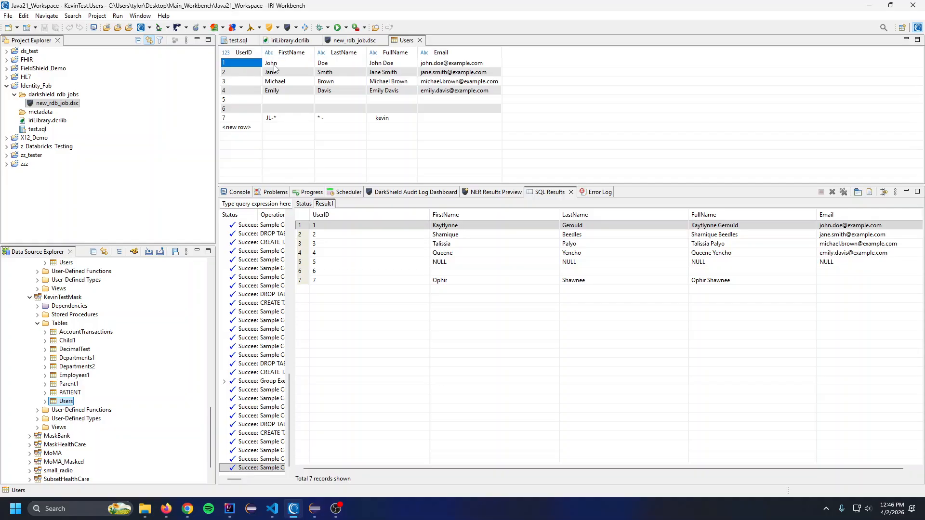
left_click(323, 226)
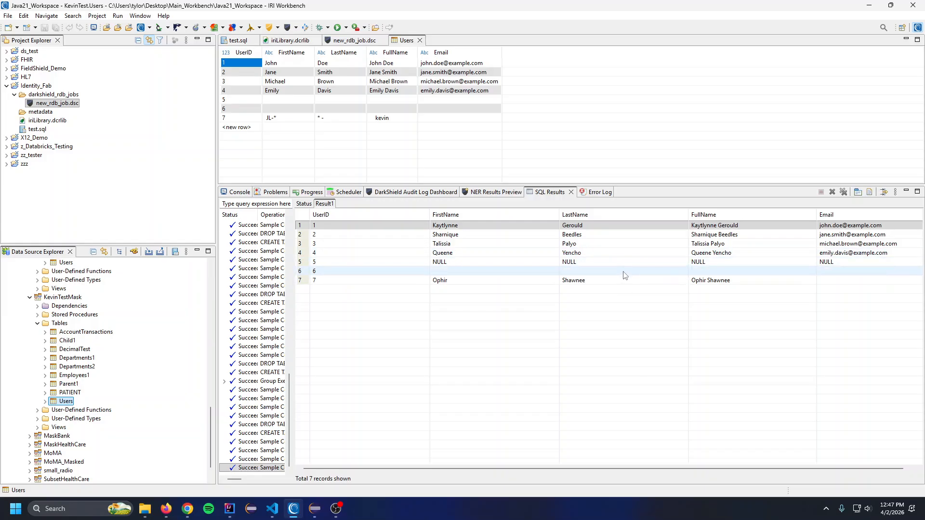
left_click_drag(651, 185, 669, 369)
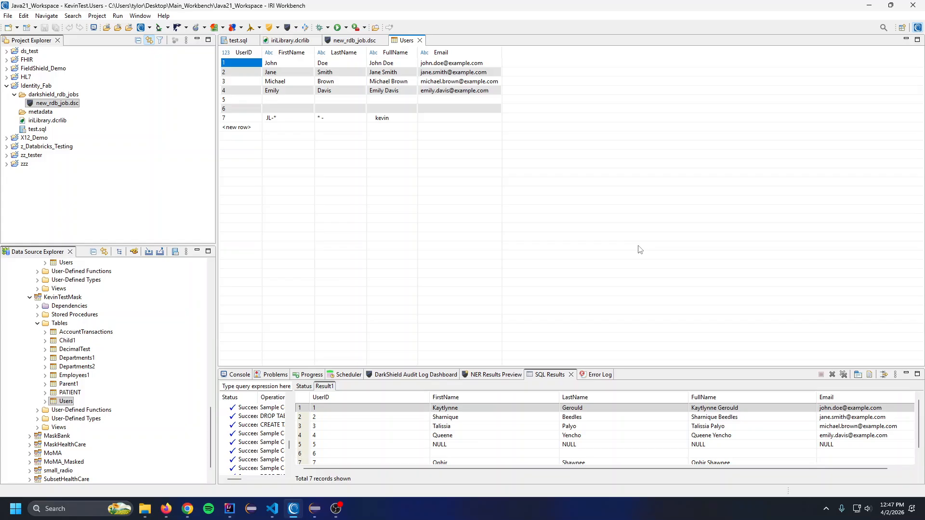